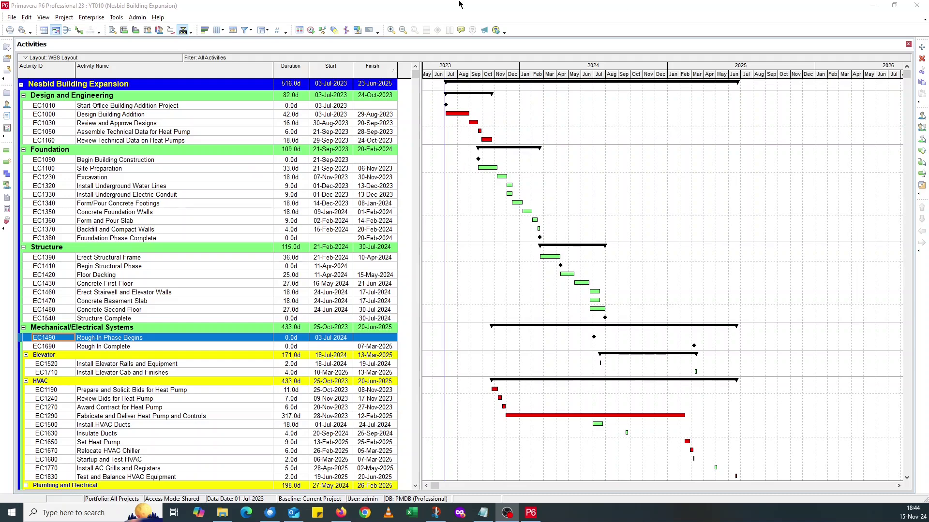
- Begin saving the current activities layout under a new name from the Layout menu
click(29, 58)
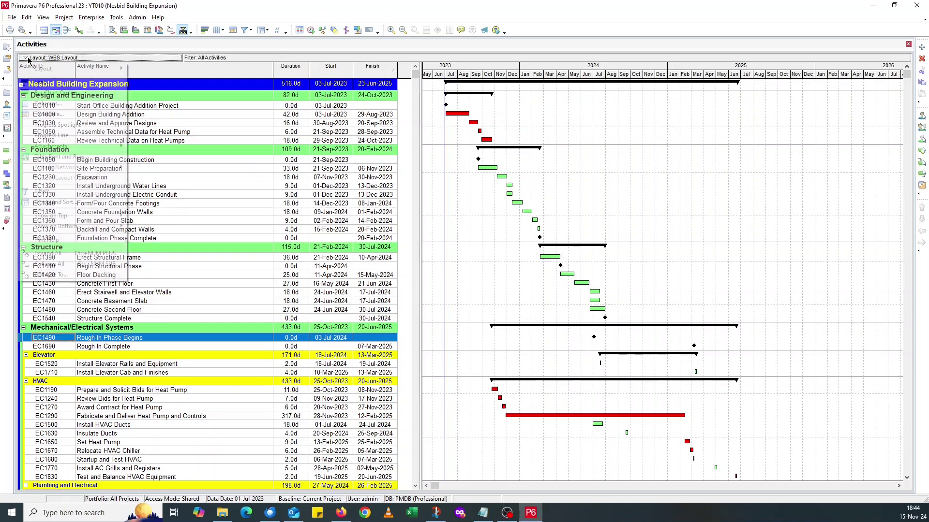
click(245, 230)
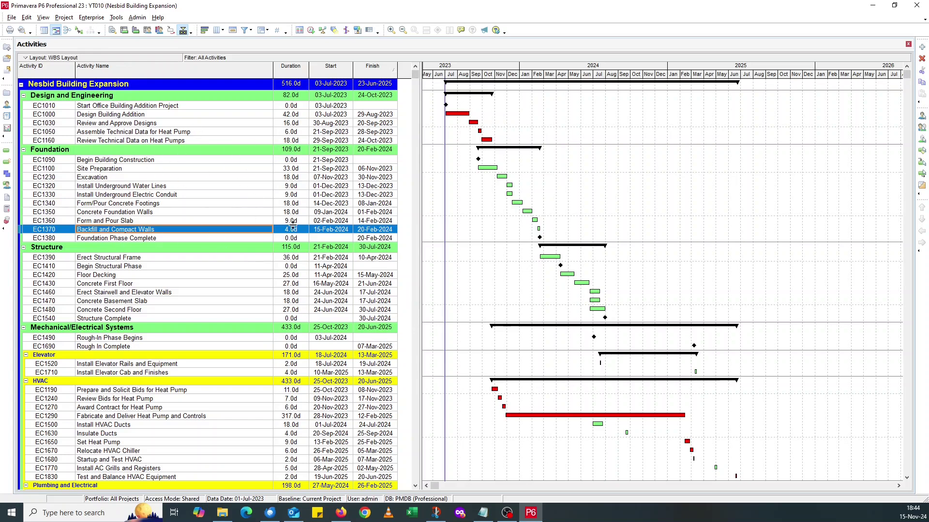
click(25, 59)
mouse_move(116, 69)
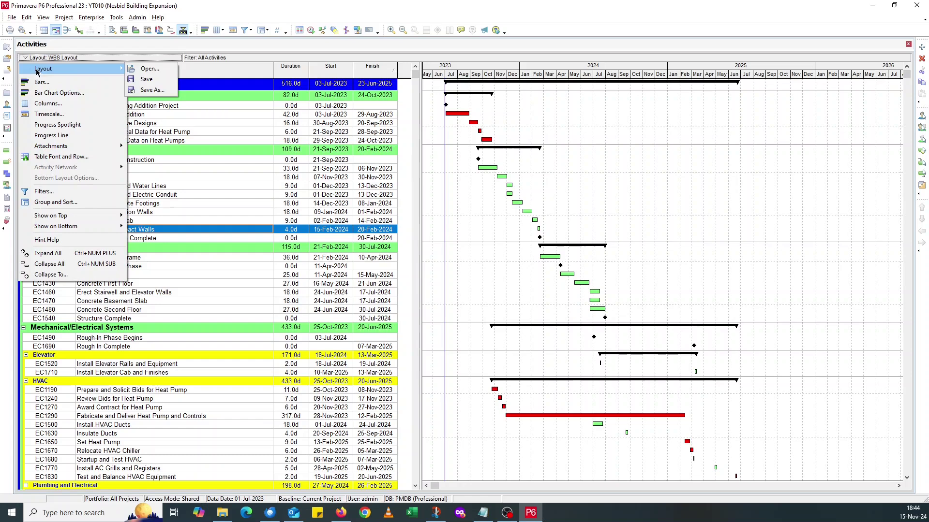
click(152, 91)
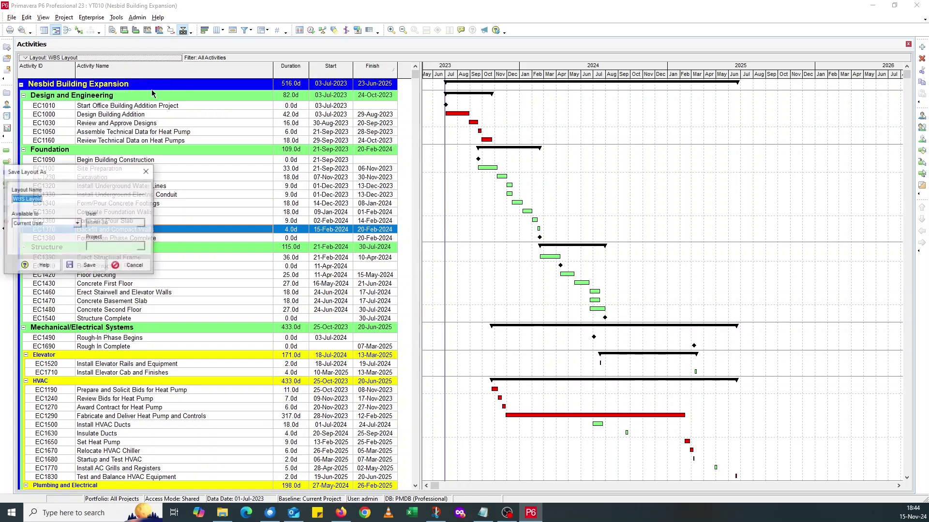
drag(67, 177, 244, 176)
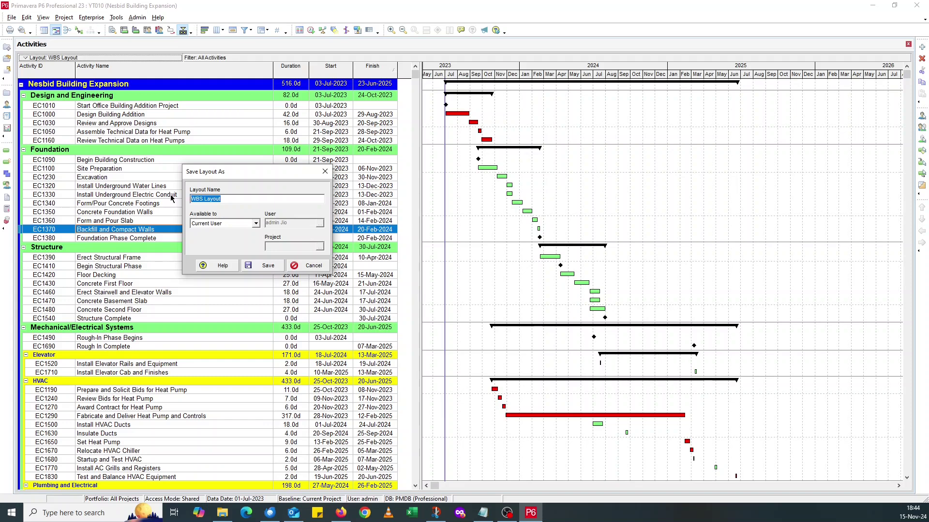
- Name the layout 'Zoom-in', make it available to Current User, and save it
text(Zoom-in)
click(226, 224)
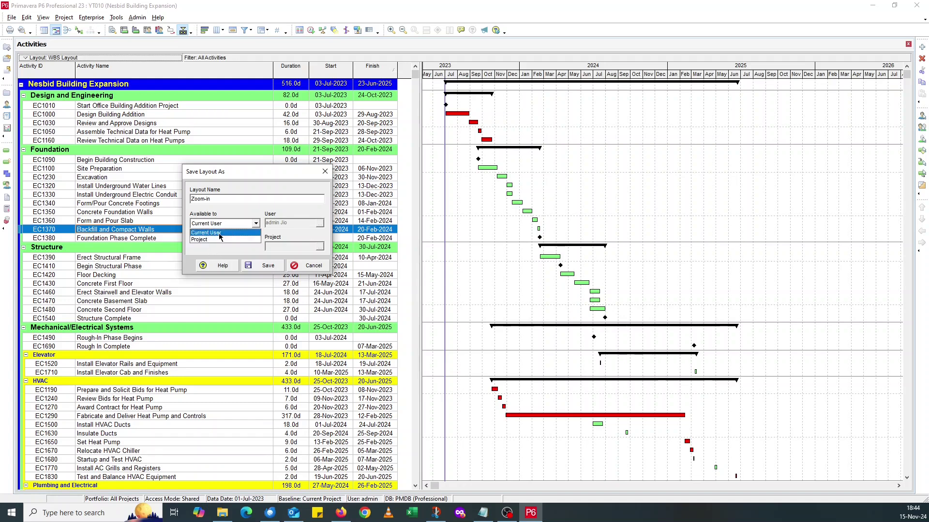
click(218, 234)
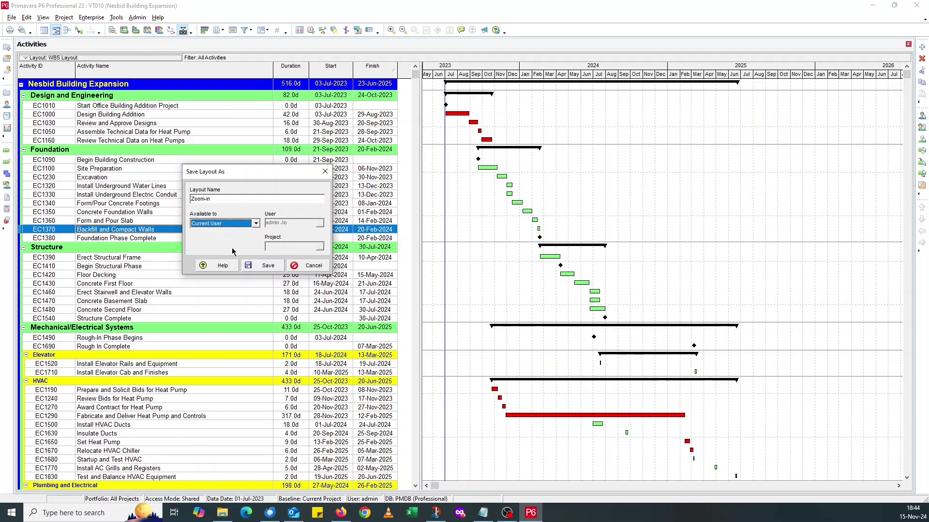
click(256, 268)
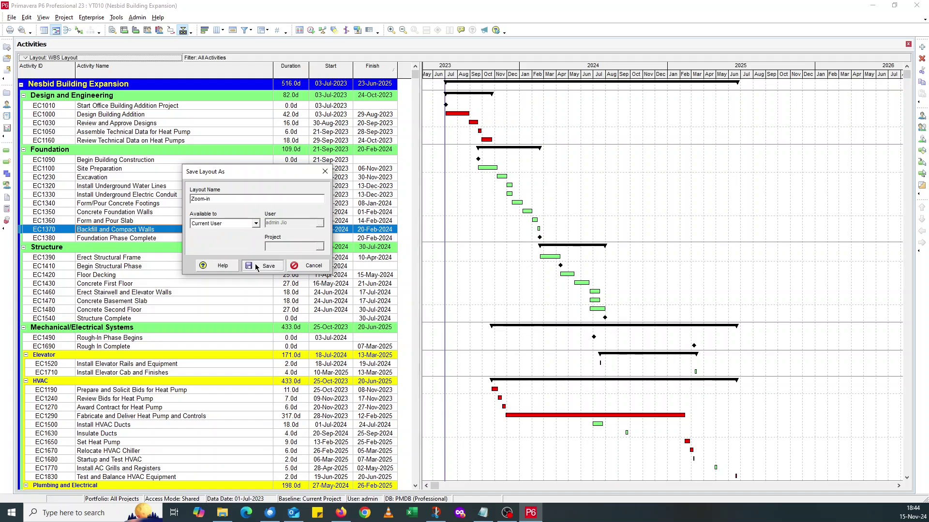
click(257, 267)
click(261, 268)
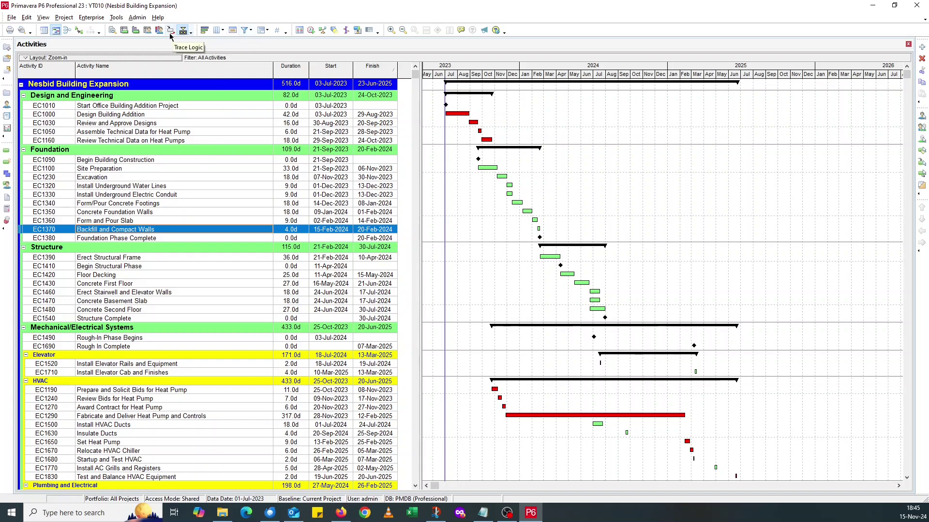
- Open the Group and Sort dialog showing WBS level 1 grouping with totals
click(262, 32)
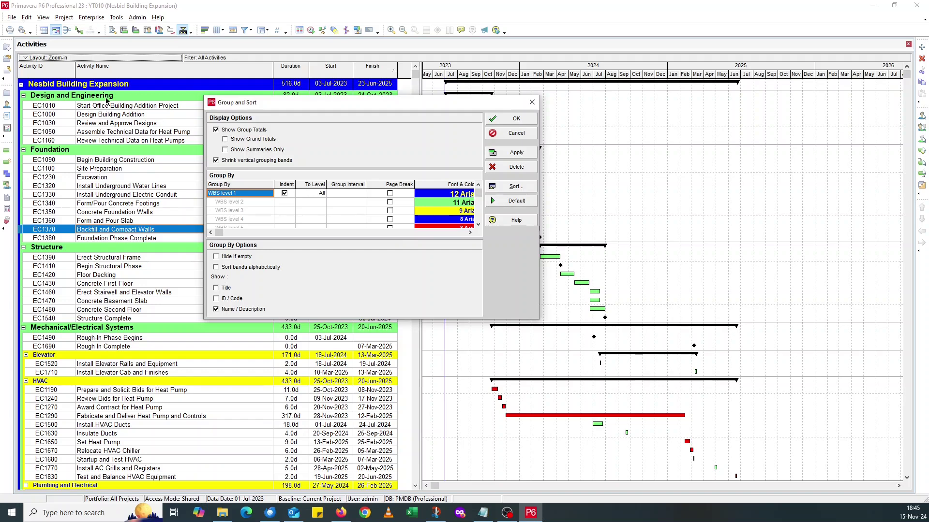
- Reopen Group and Sort and set the WBS level 1 band font to 18-point bold Arial
click(517, 134)
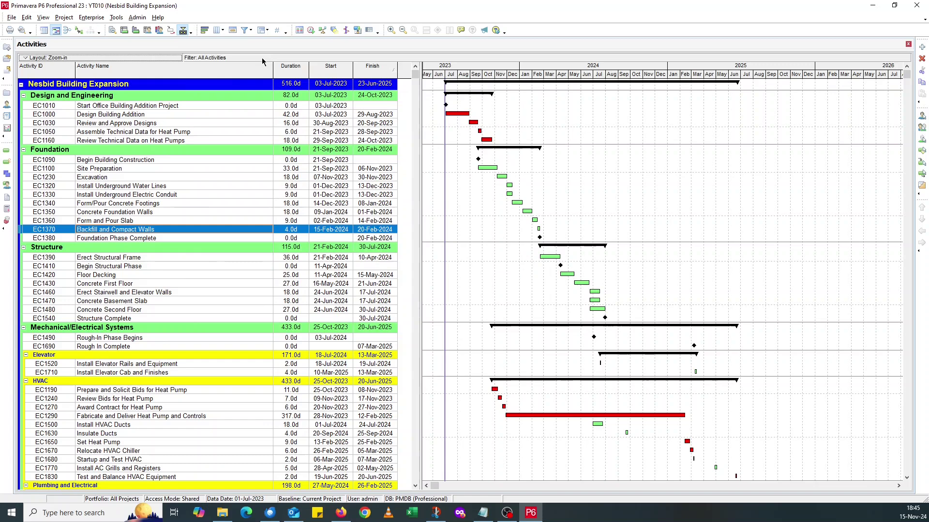
click(264, 32)
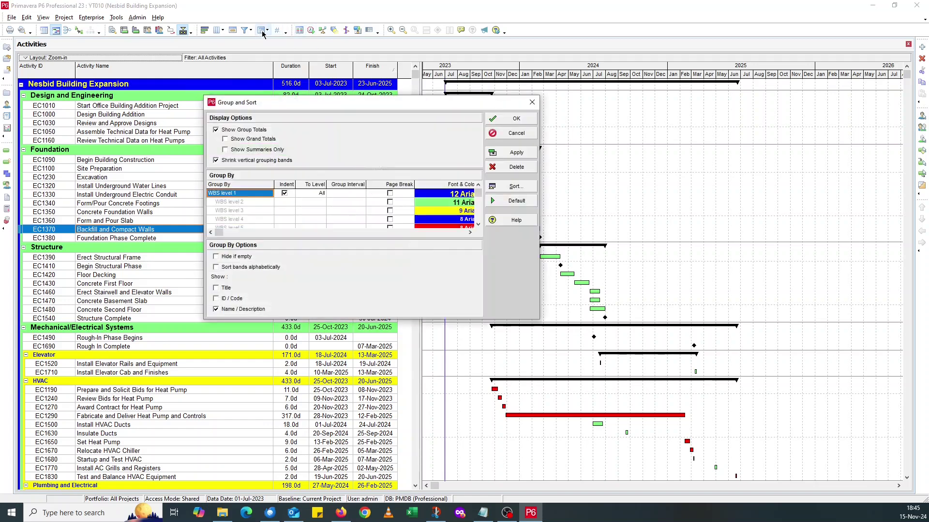
click(467, 197)
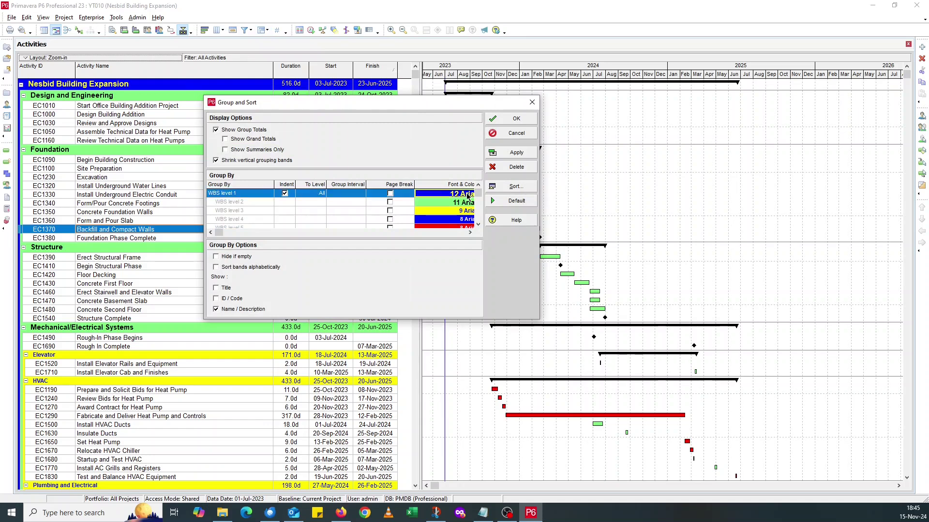
click(468, 196)
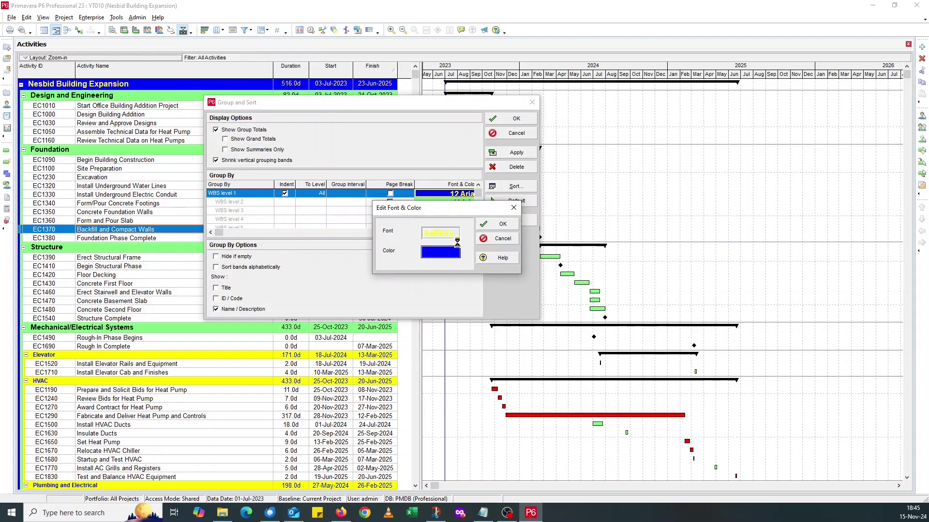
click(453, 236)
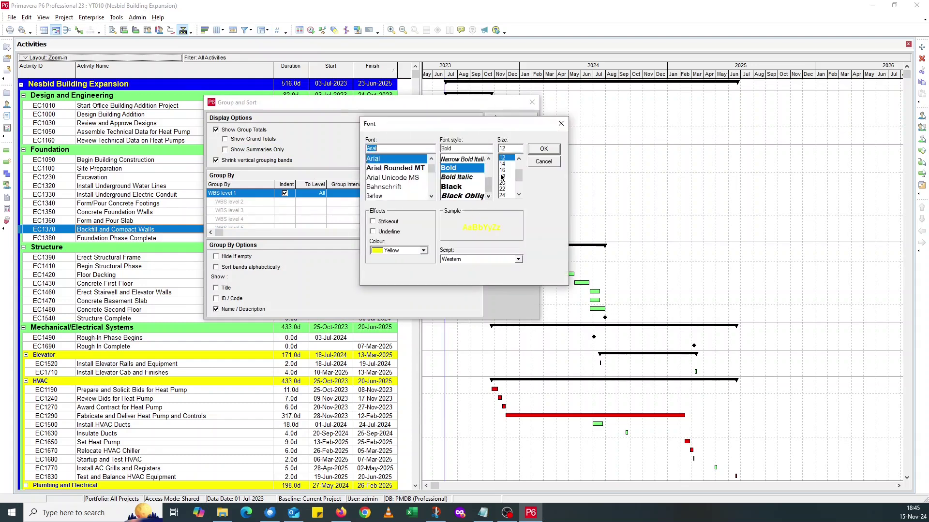
click(504, 177)
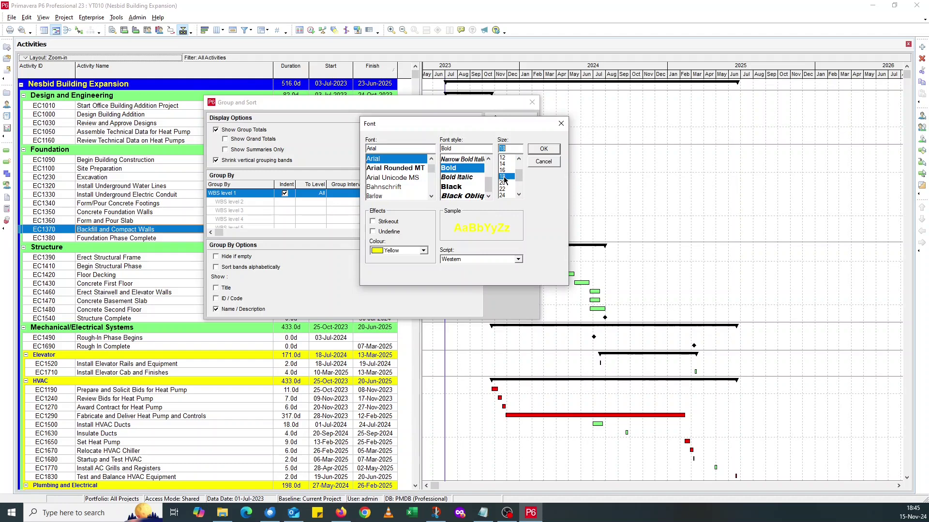
click(533, 149)
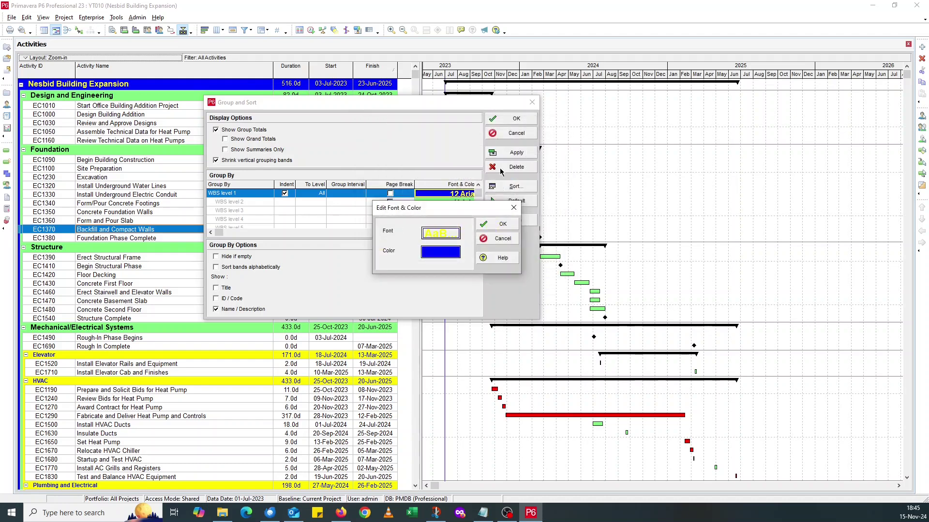
click(501, 229)
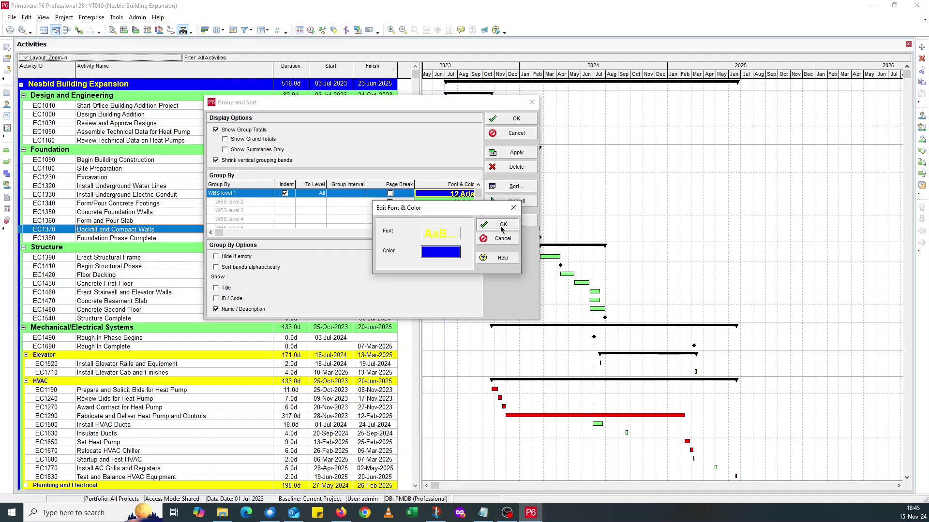
- Set the WBS level 2 band font to 16-point bold Arial
click(463, 204)
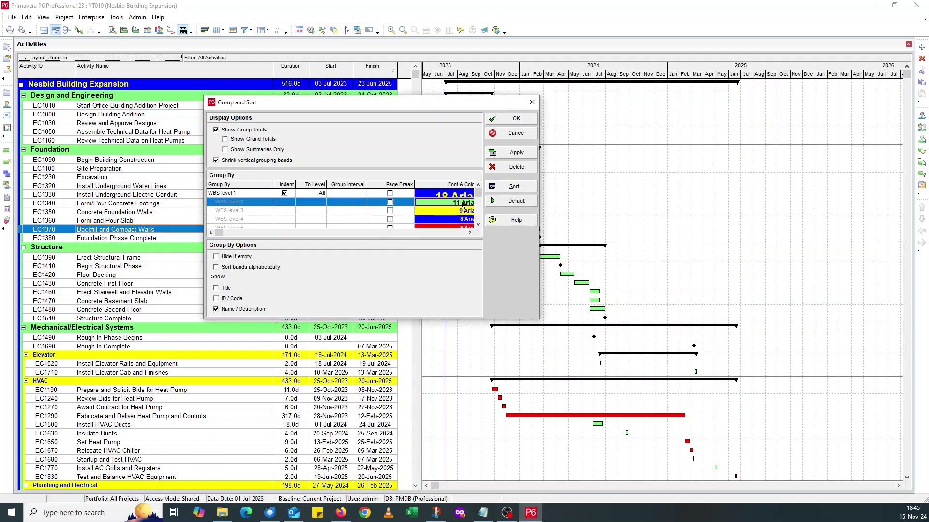
click(463, 204)
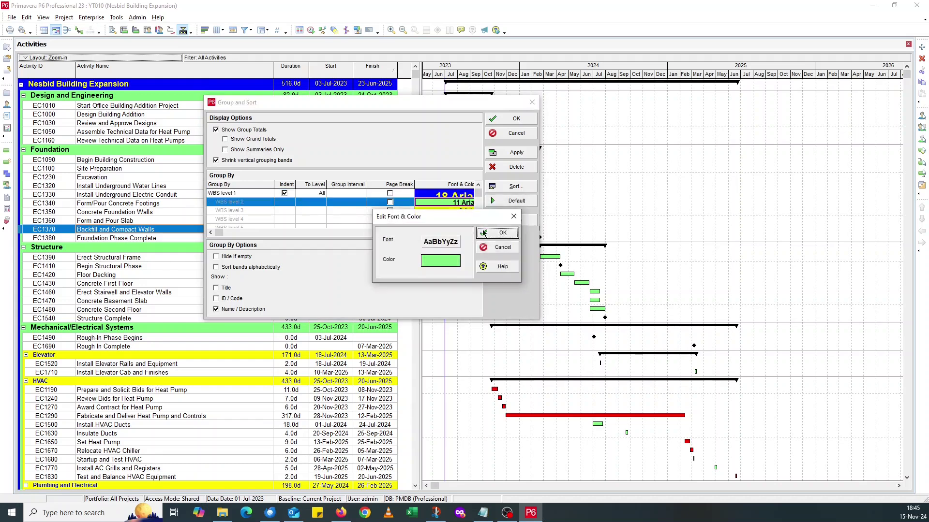
click(453, 241)
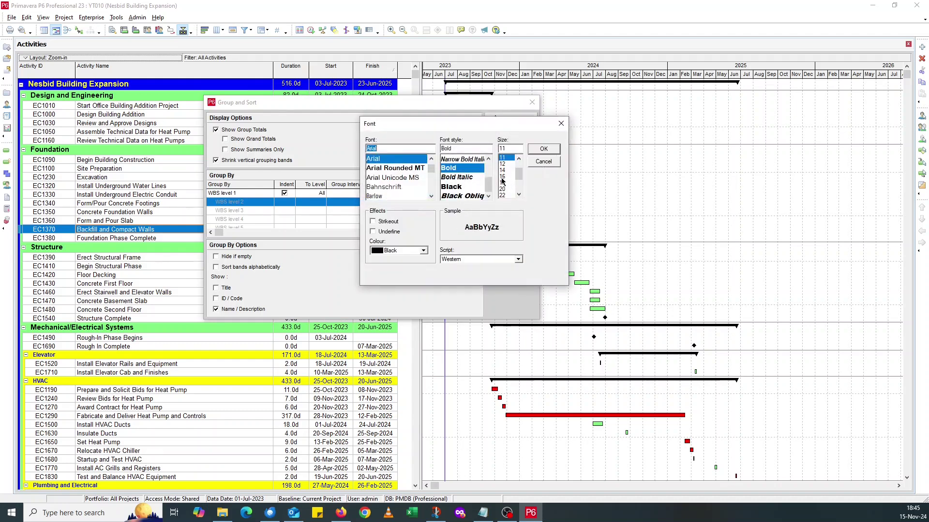
click(502, 177)
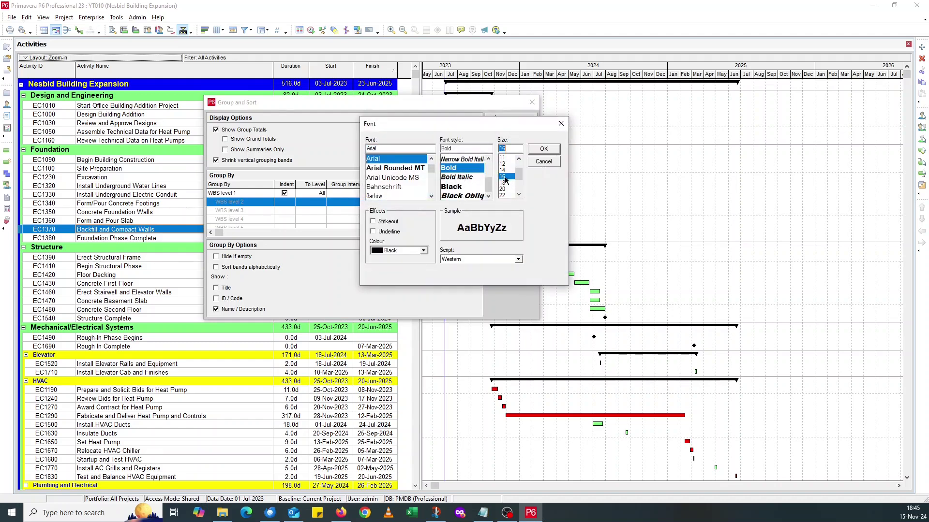
click(539, 151)
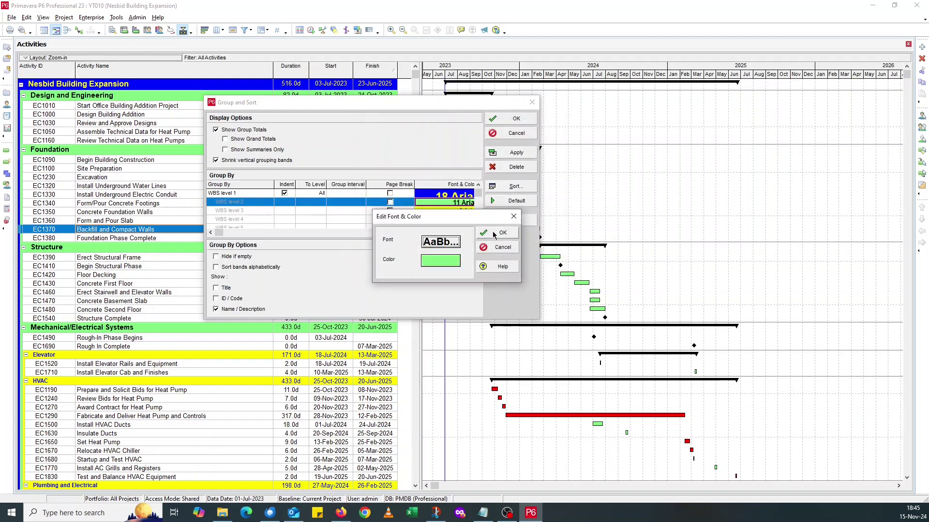
click(494, 235)
- Set the WBS level 3 band font to 14-point Arial and apply the Group and Sort changes
click(467, 212)
click(466, 211)
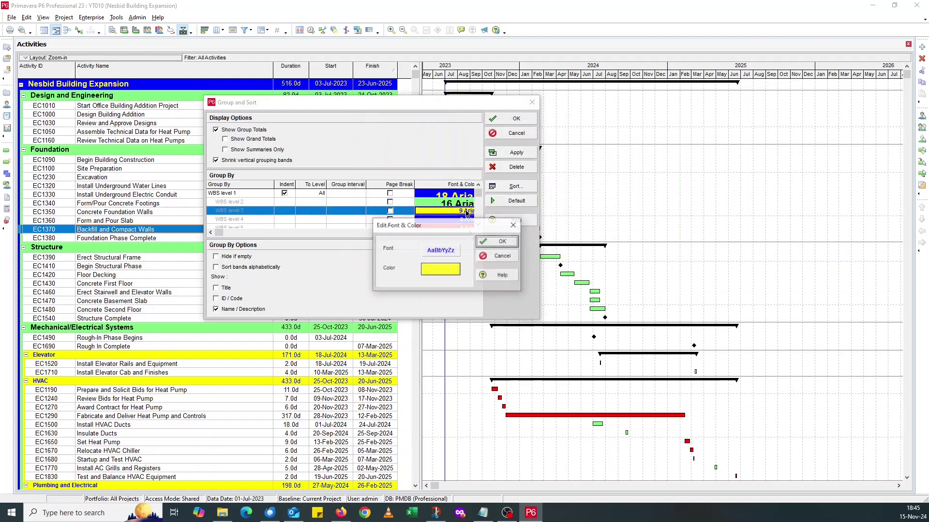
click(455, 251)
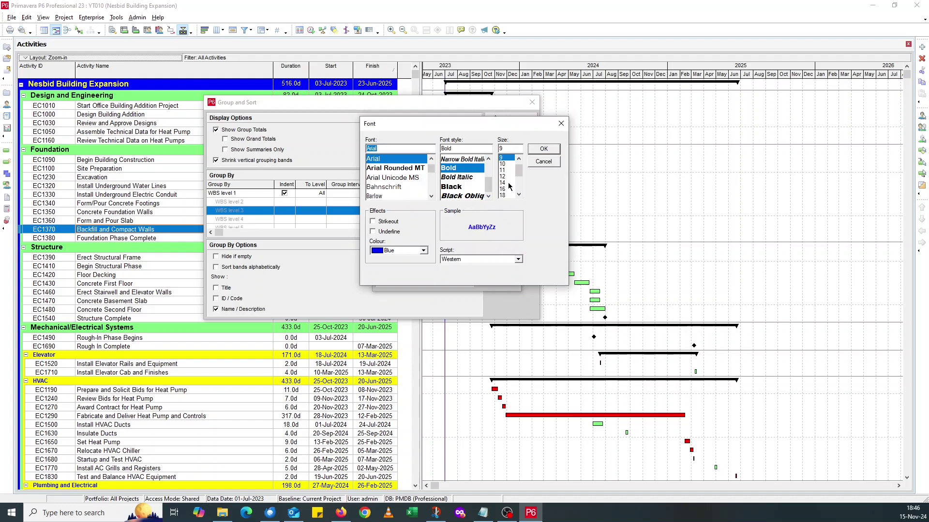
click(506, 182)
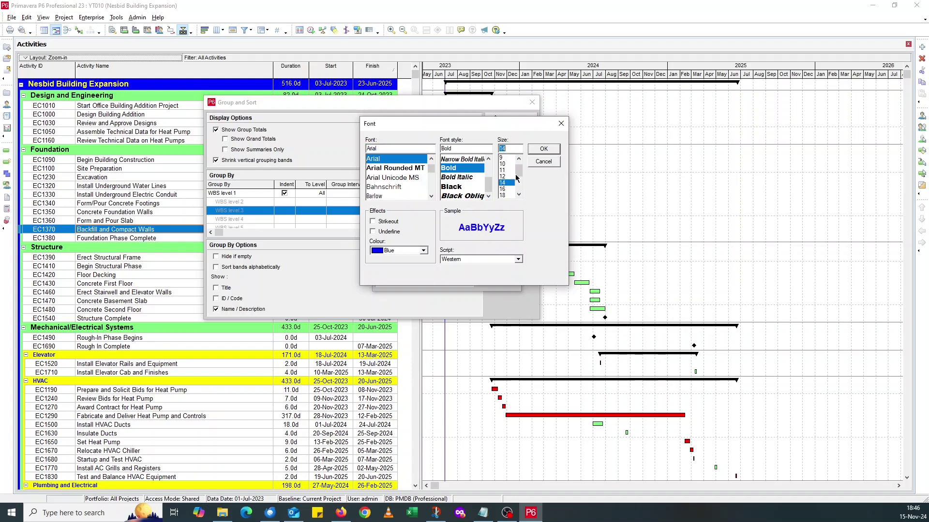
click(533, 149)
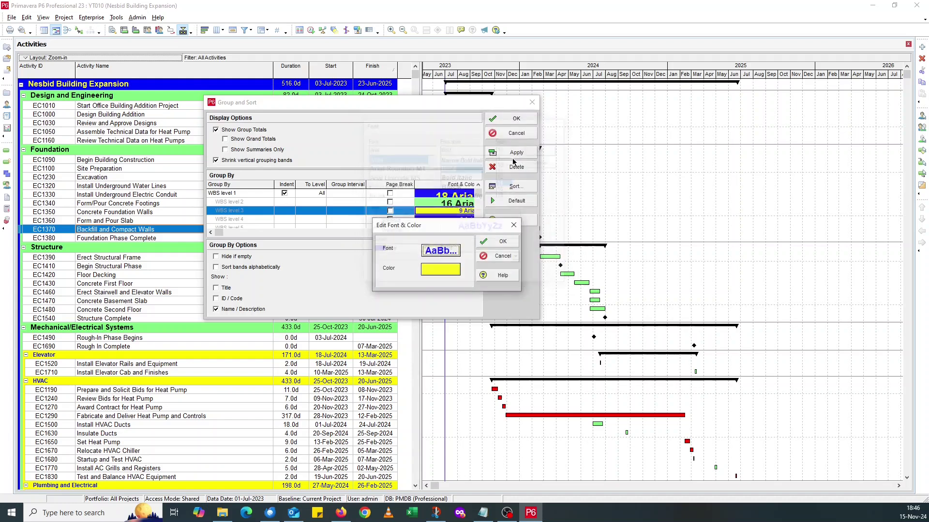
click(492, 241)
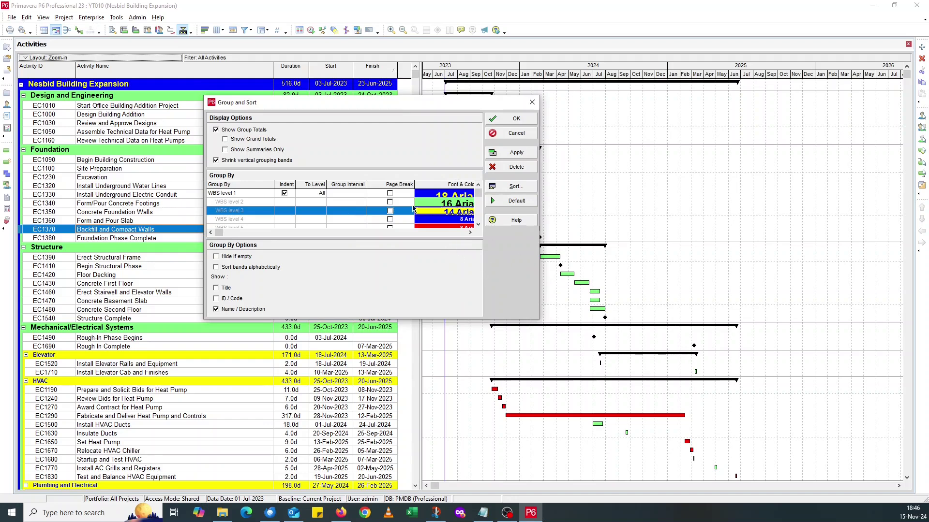
click(508, 123)
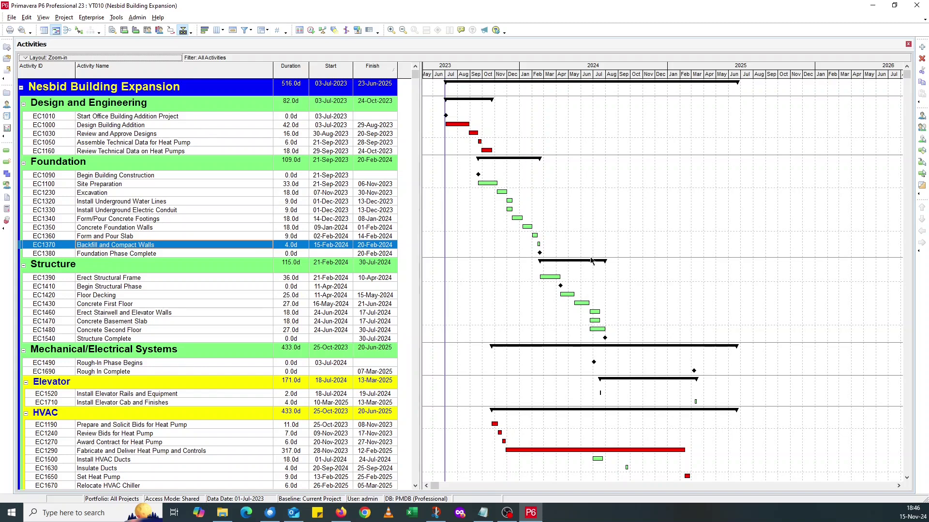
click(102, 203)
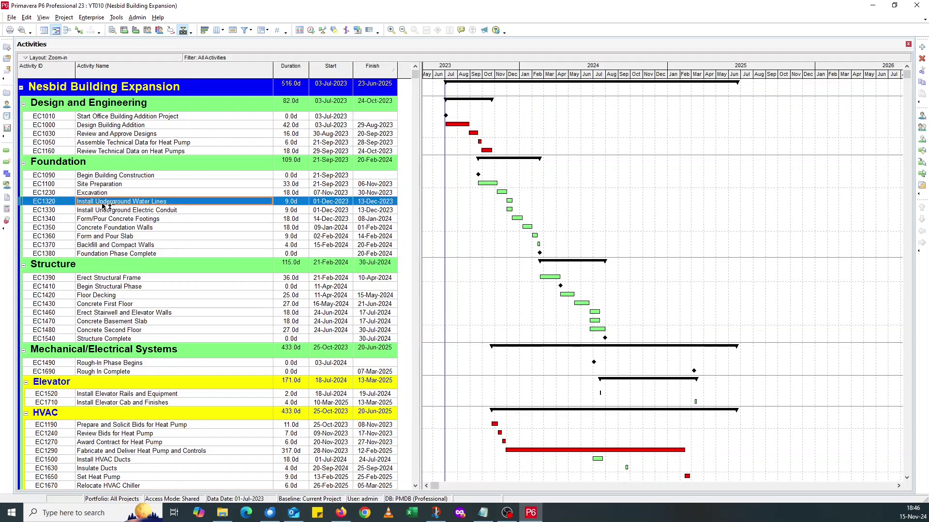
- Set the activity table row font to 12-point Arial in Table Font and Row
click(44, 18)
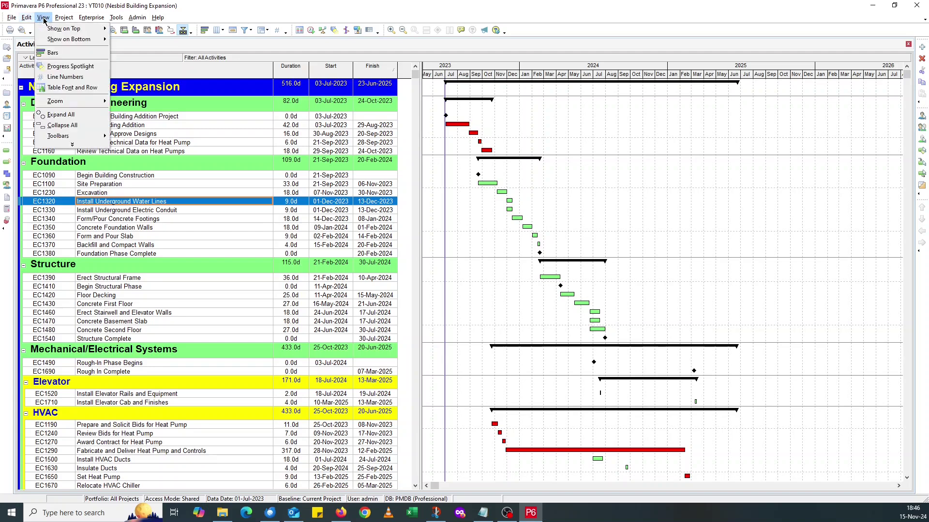
click(72, 88)
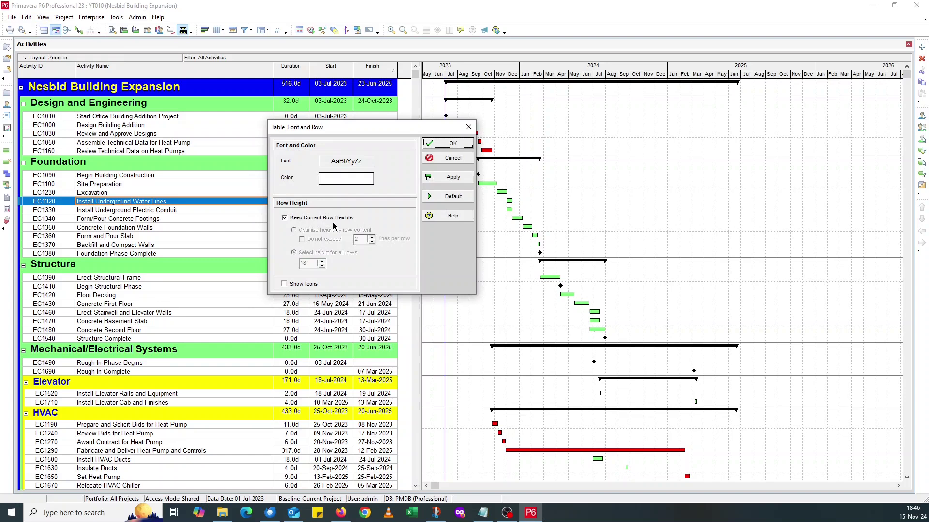
click(342, 164)
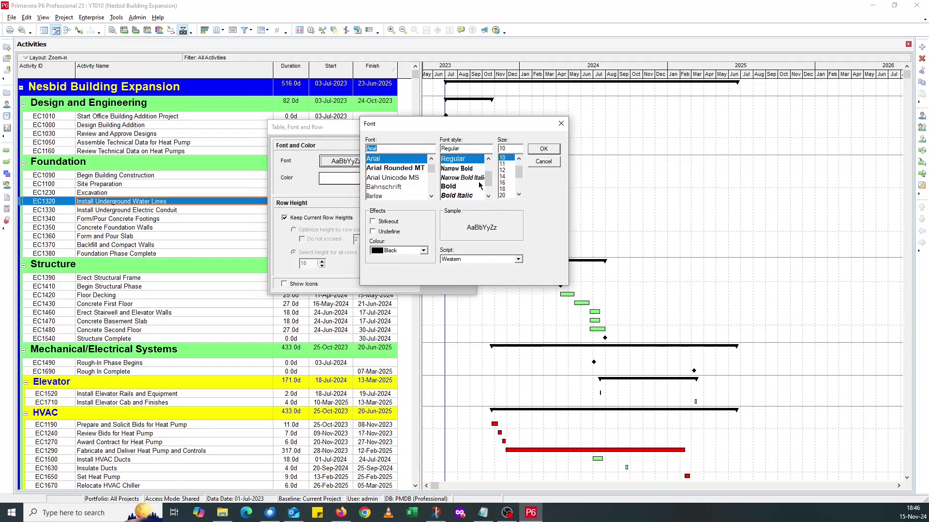
click(503, 170)
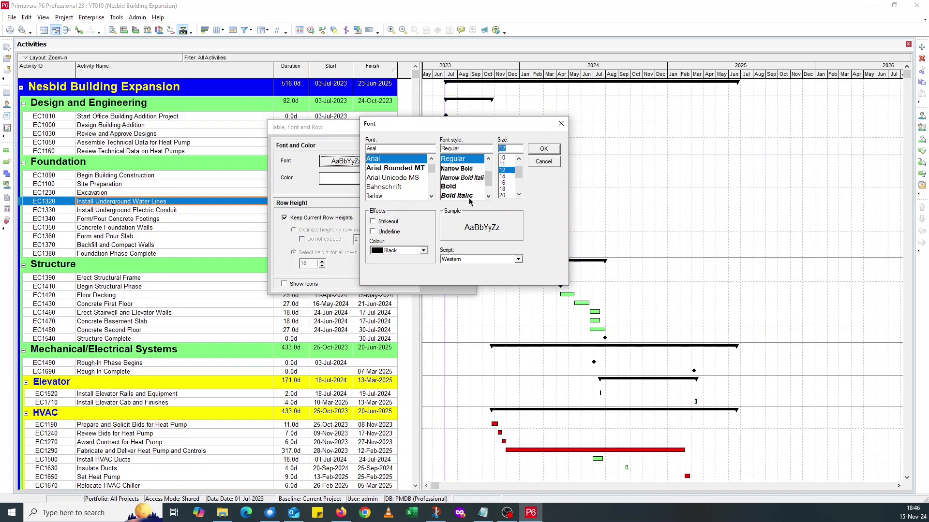
click(535, 151)
click(447, 147)
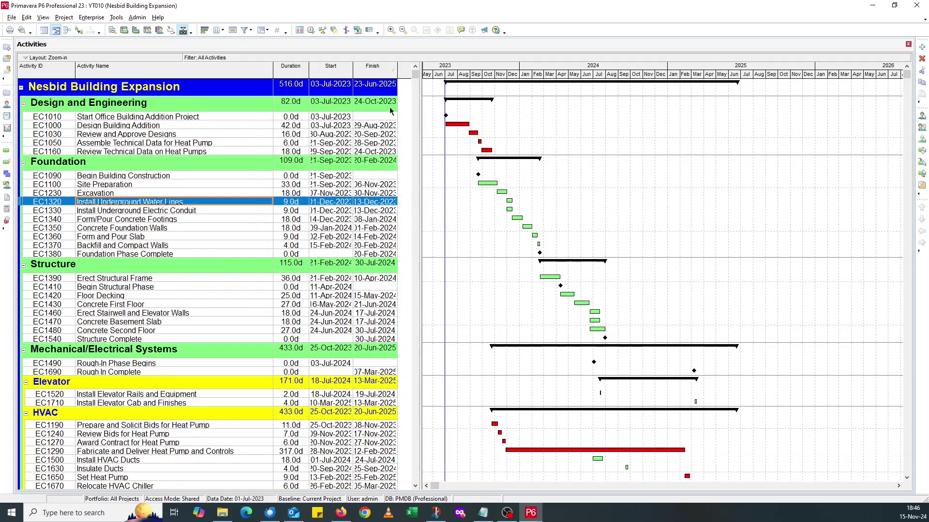
- Widen the table area over the Gantt chart and the Activity Name and Start columns
drag(422, 122, 552, 122)
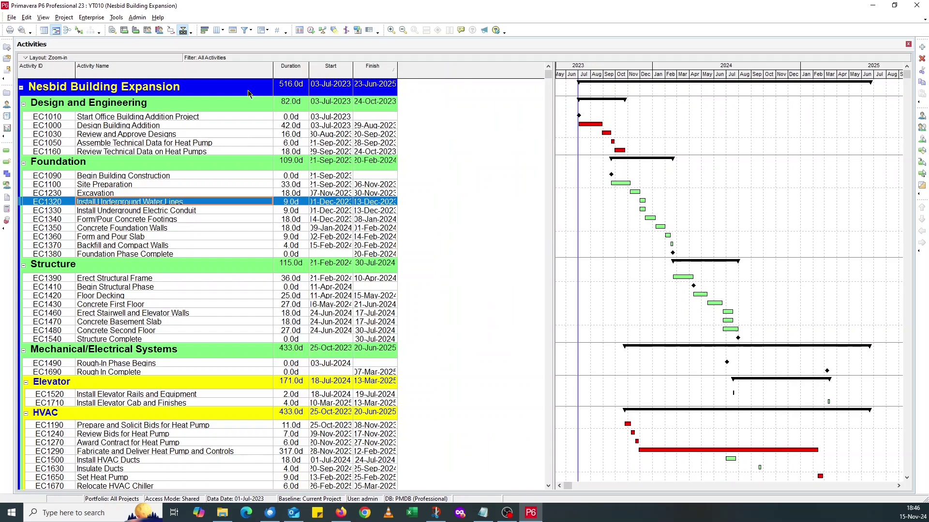
drag(272, 72, 315, 72)
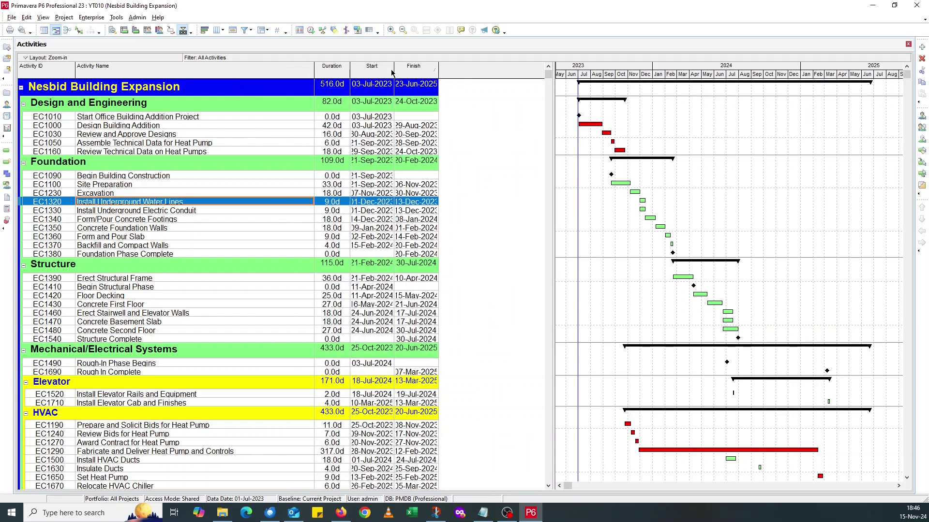
drag(395, 70, 503, 67)
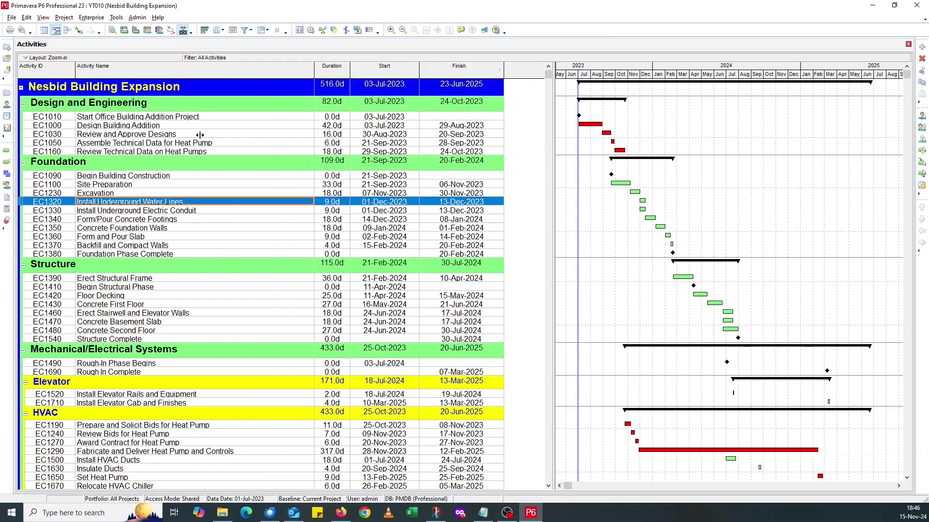
click(22, 205)
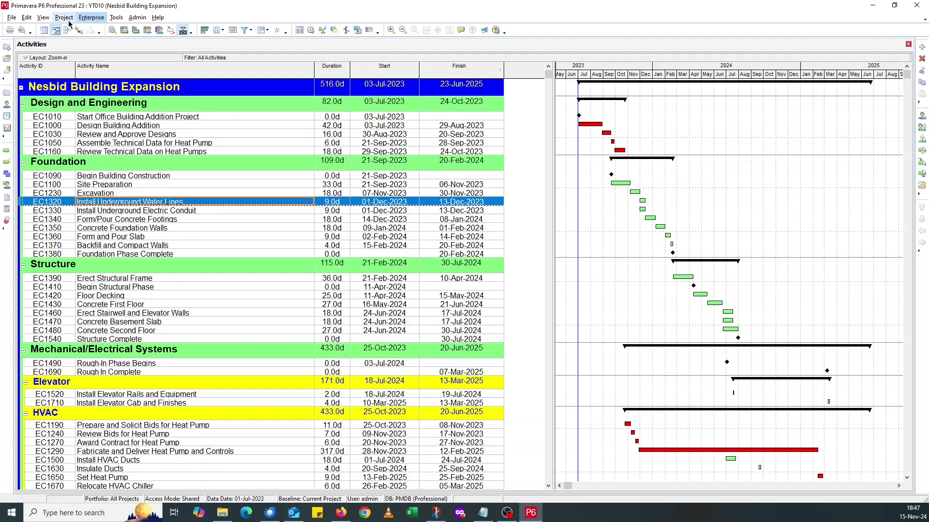
- Uncheck Keep Current Row Heights and choose Optimize height by row content
click(44, 21)
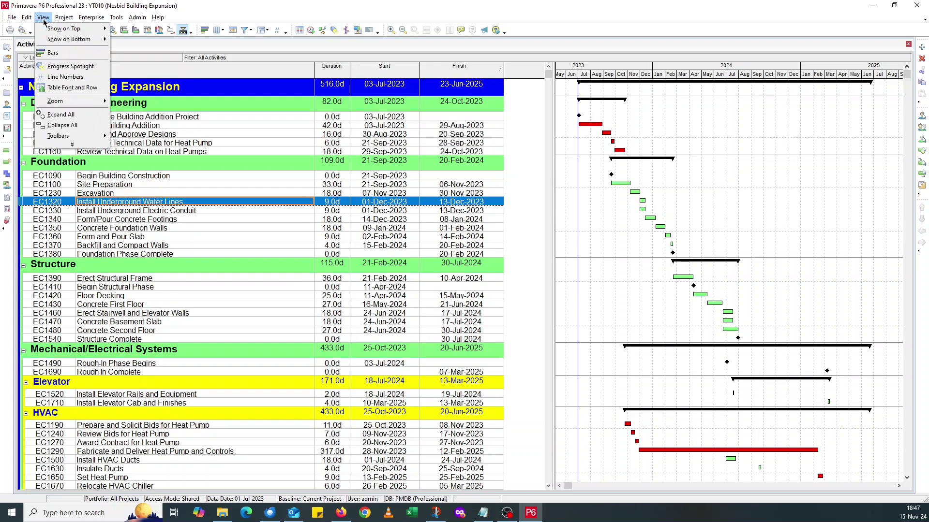
click(69, 88)
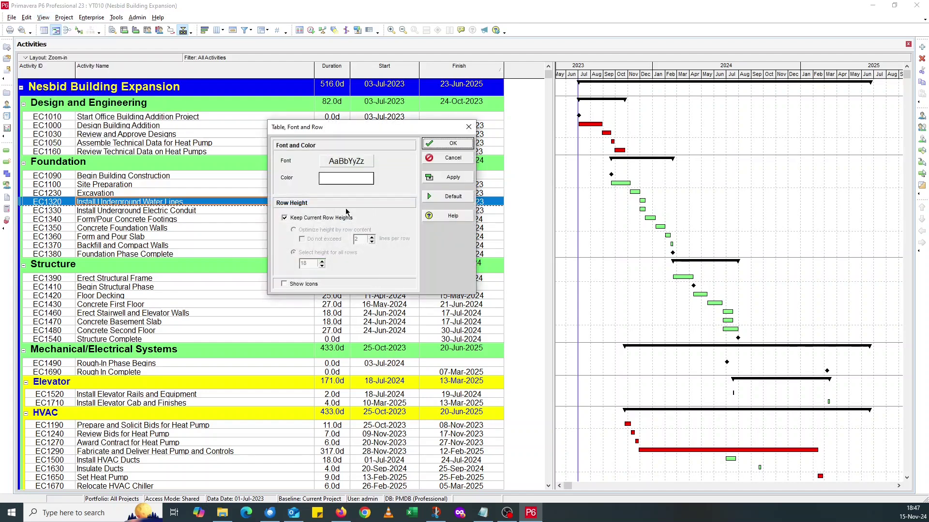
click(306, 220)
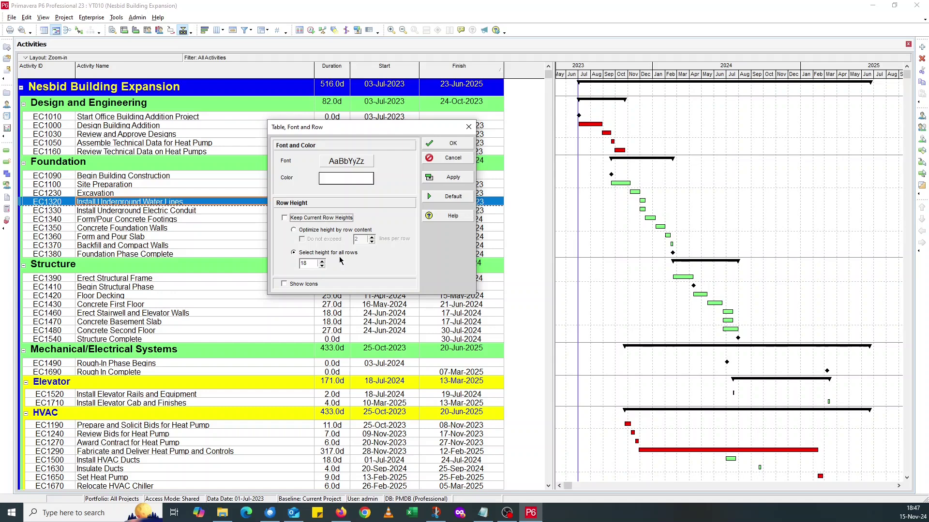
click(308, 231)
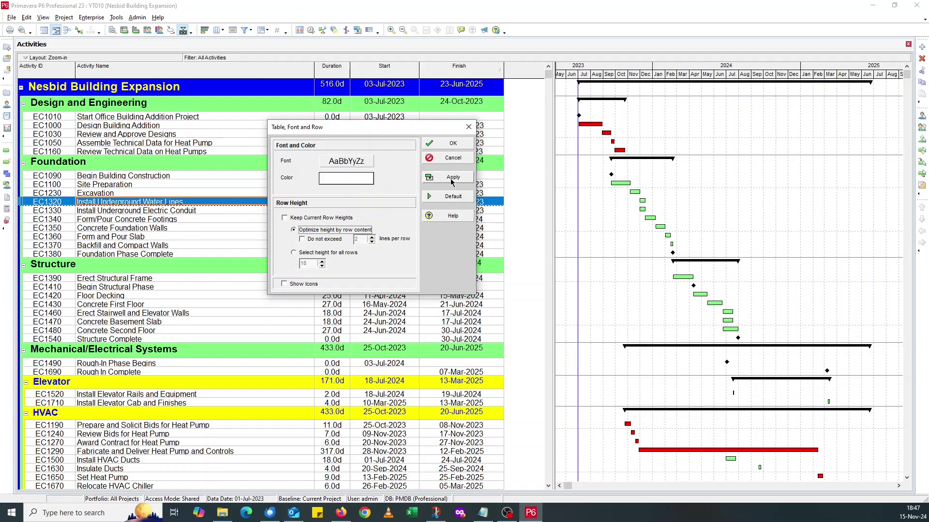
click(452, 144)
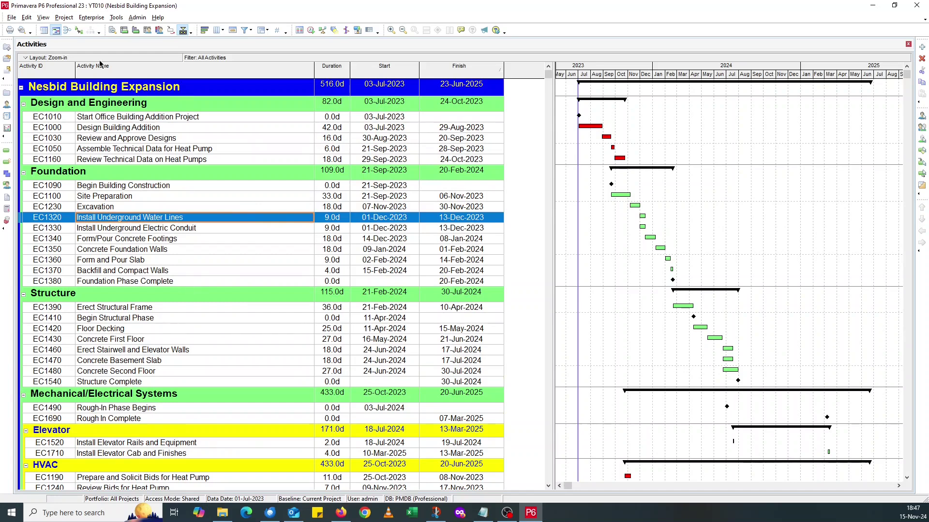
- Save the font and row-height changes to the Zoom-in layout
click(27, 57)
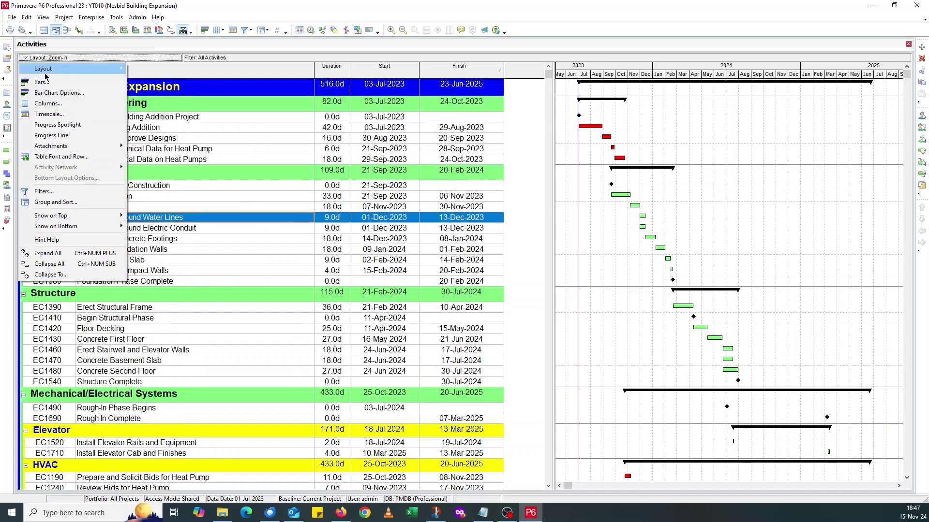
mouse_move(46, 70)
click(148, 82)
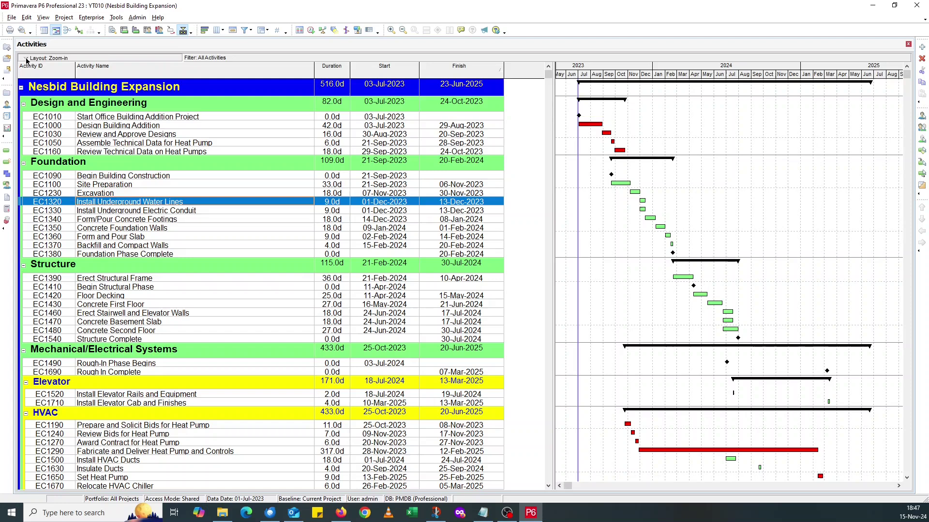
click(27, 58)
mouse_move(54, 69)
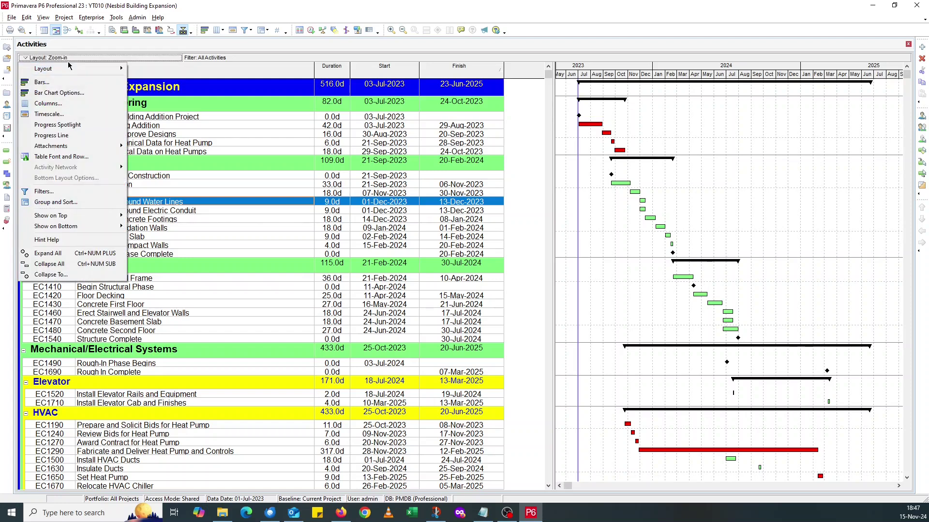
click(147, 69)
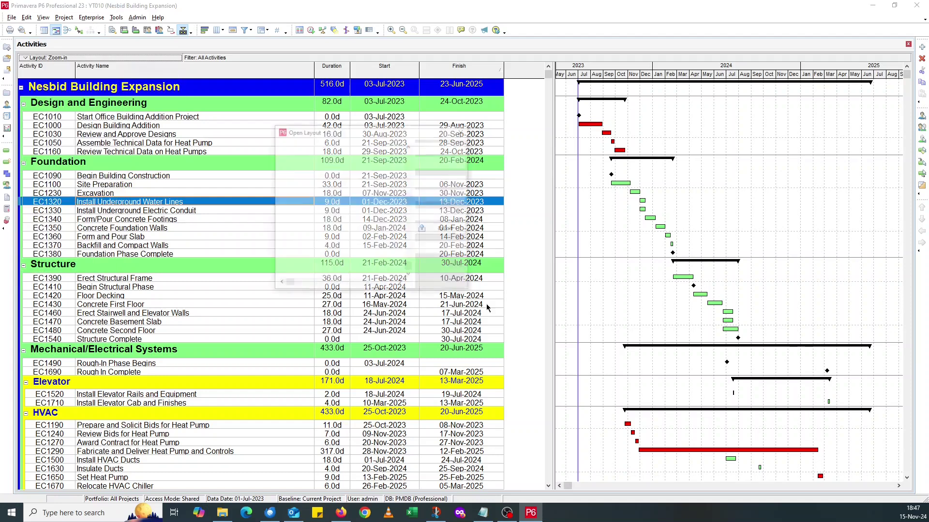
click(331, 262)
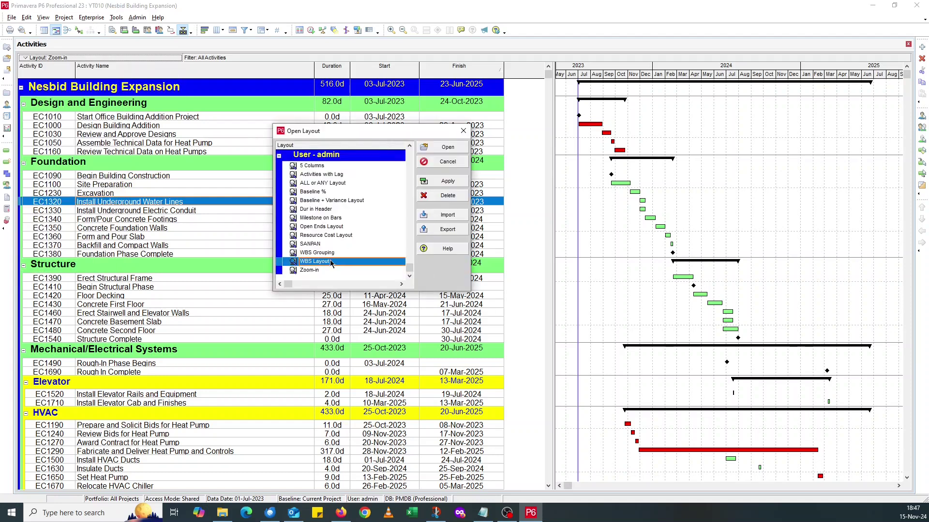
click(441, 146)
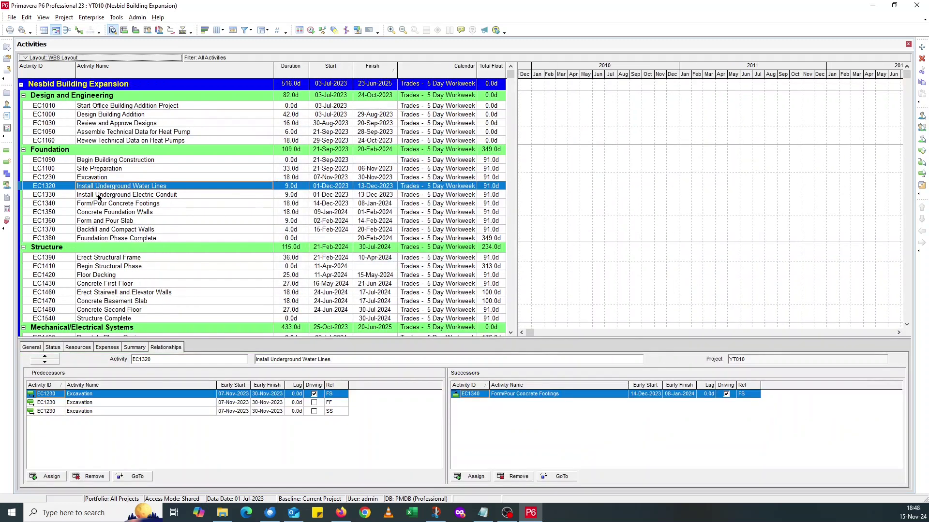
click(29, 58)
mouse_move(54, 71)
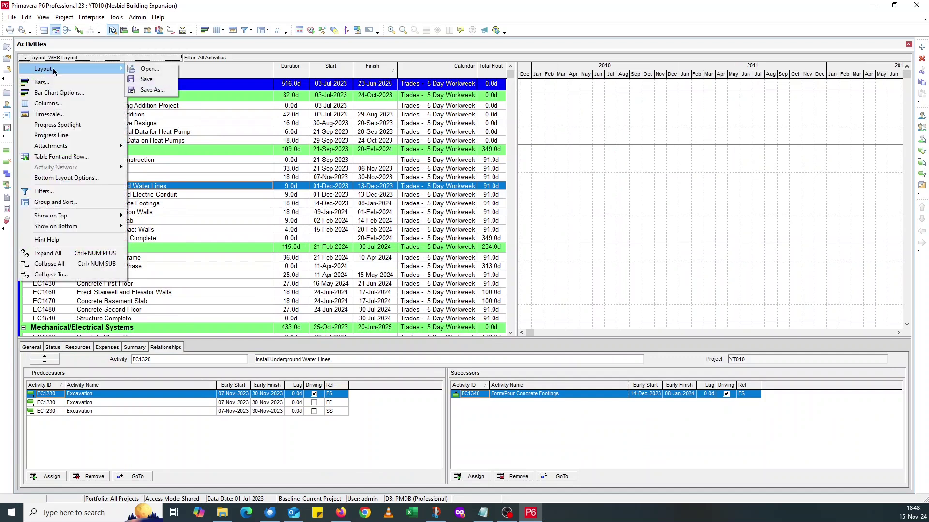
click(149, 68)
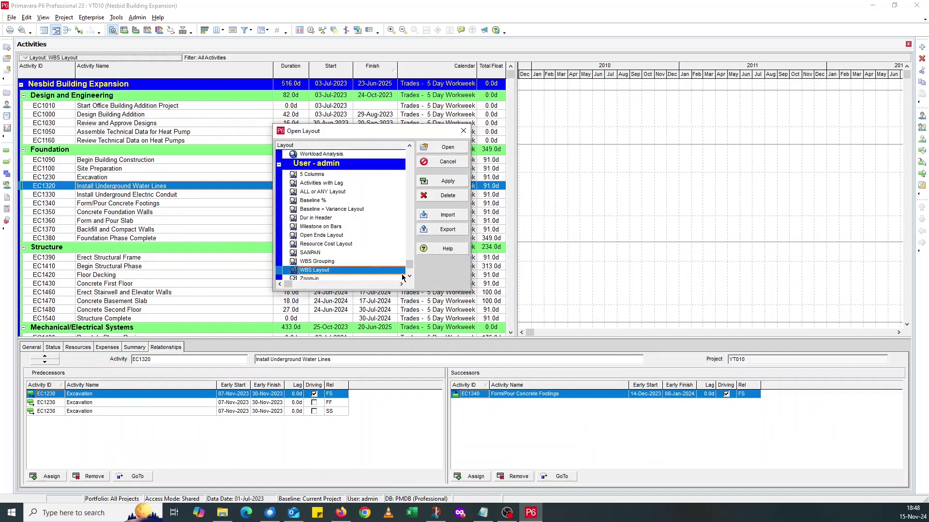
click(409, 276)
click(342, 271)
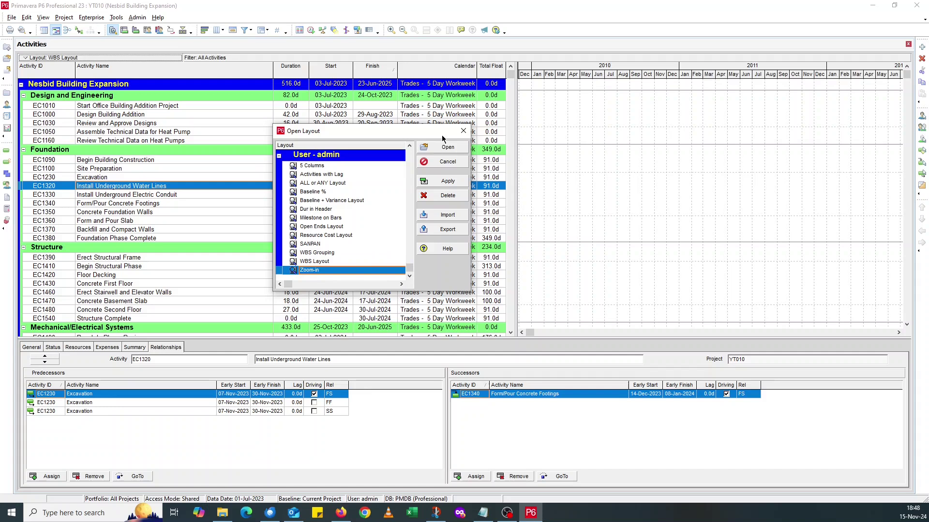
click(441, 146)
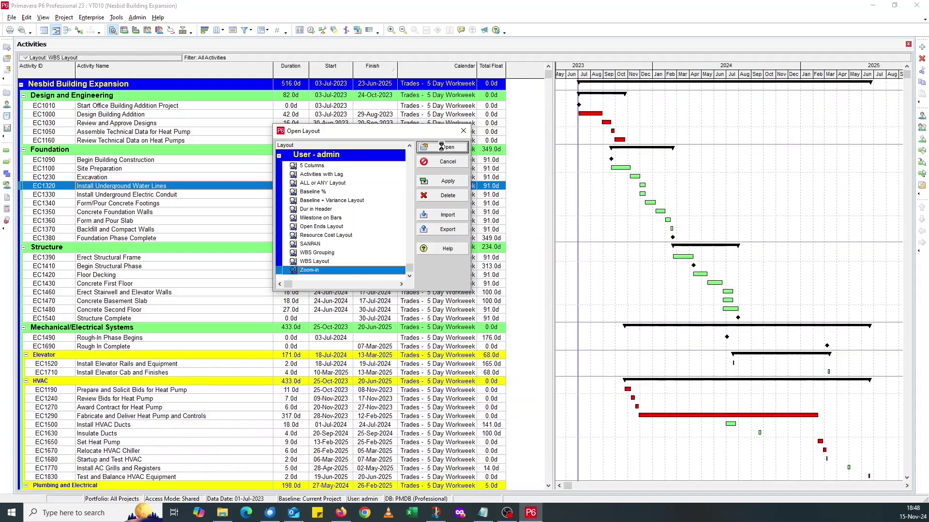